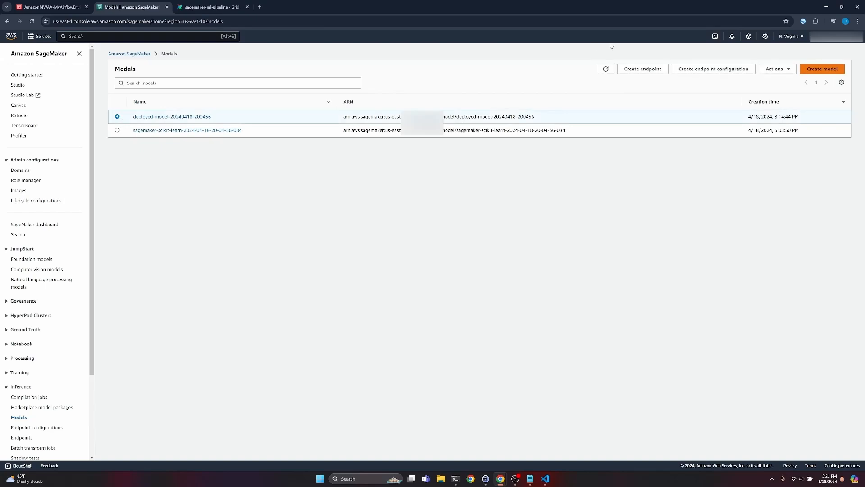
{"action": "left_click", "coordinate": [771, 68]}
{"action": "left_click", "coordinate": [773, 89]}
{"action": "left_click", "coordinate": [486, 284]}
{"action": "left_click", "coordinate": [117, 134]}
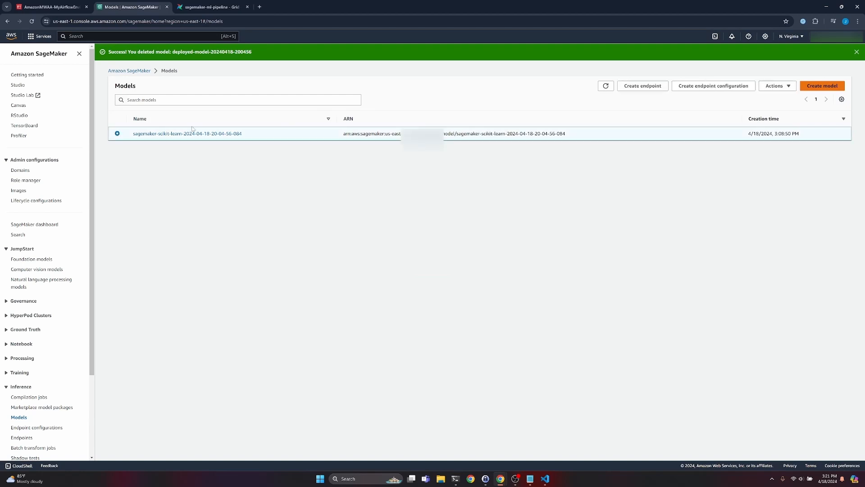
{"action": "left_click", "coordinate": [777, 85]}
{"action": "left_click", "coordinate": [775, 112]}
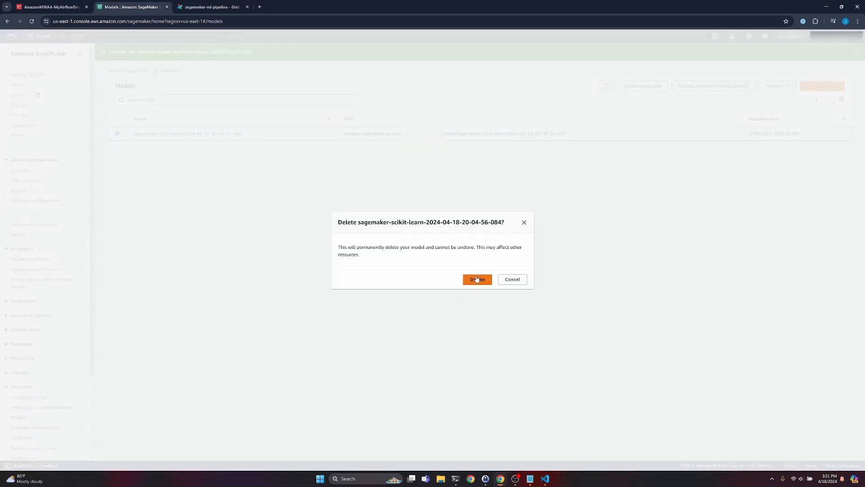
{"action": "left_click", "coordinate": [478, 280]}
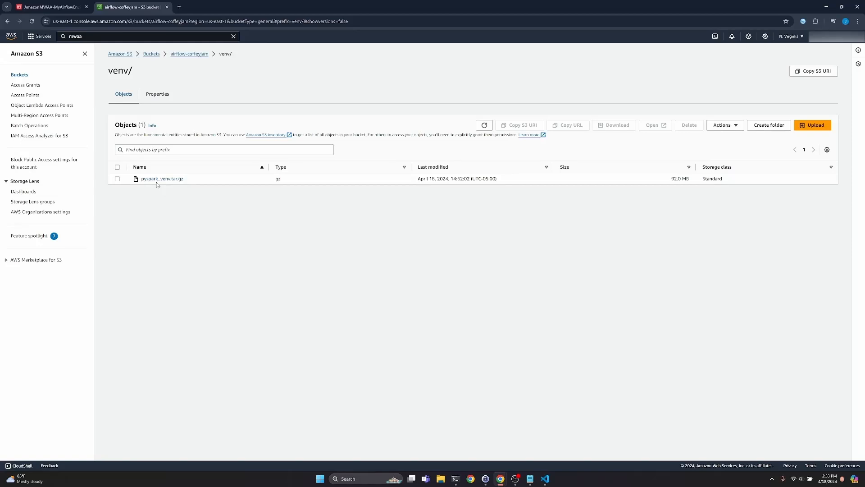
Find the Managed Apache Airflow service by searching for mwaa and open the Airflow UI of MyAirflowEnvironment
{"action": "left_click", "coordinate": [113, 36]}
{"action": "type", "text": "mwaa"}
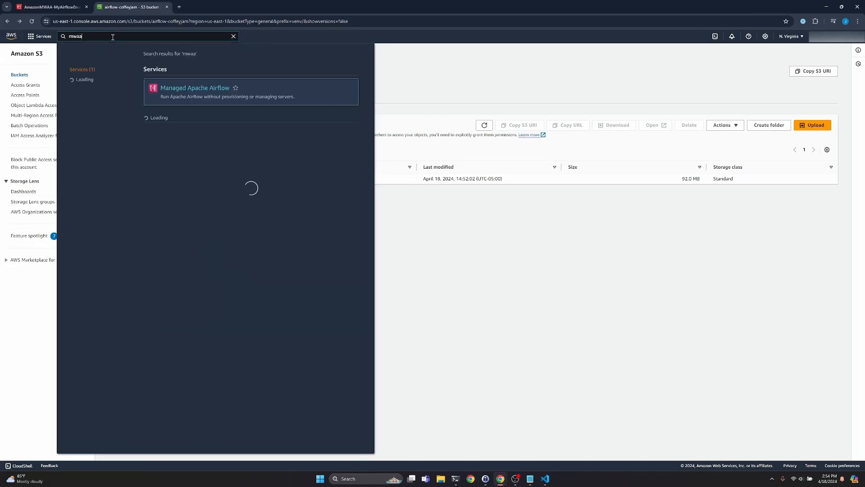
{"action": "left_click", "coordinate": [194, 89]}
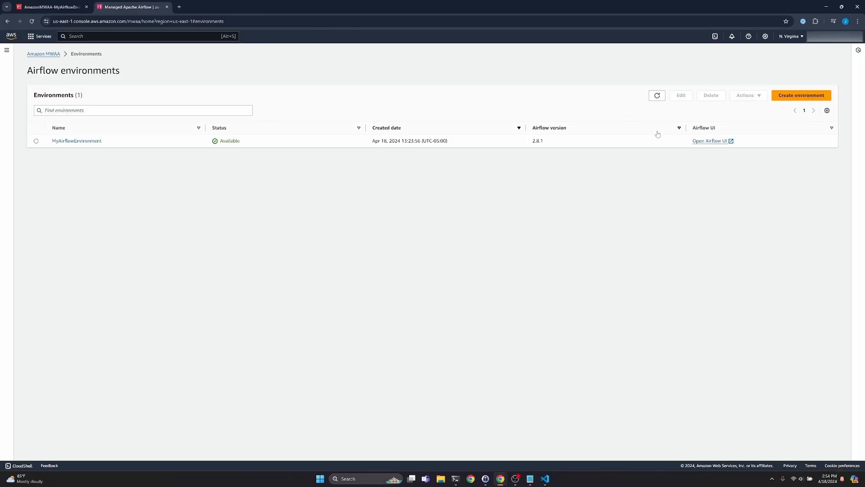
{"action": "left_click", "coordinate": [712, 141]}
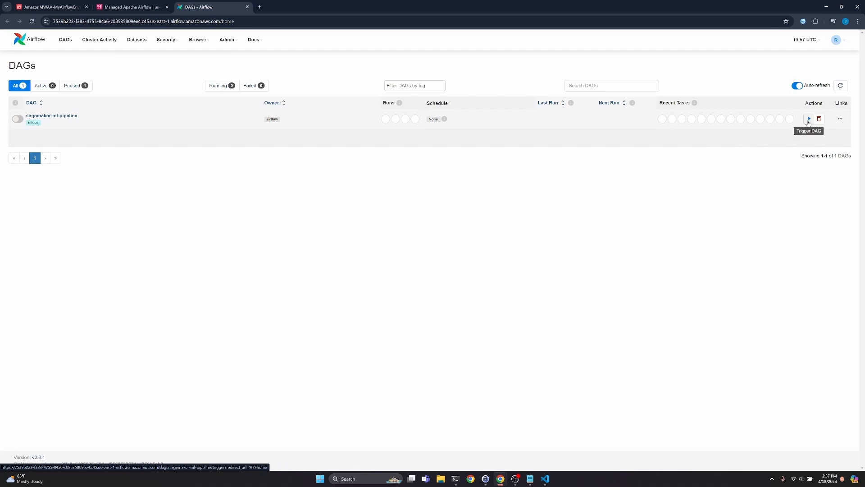
Show the sagemaker-ml-pipeline DAG as a graph and trigger a run of it
{"action": "left_click", "coordinate": [68, 116]}
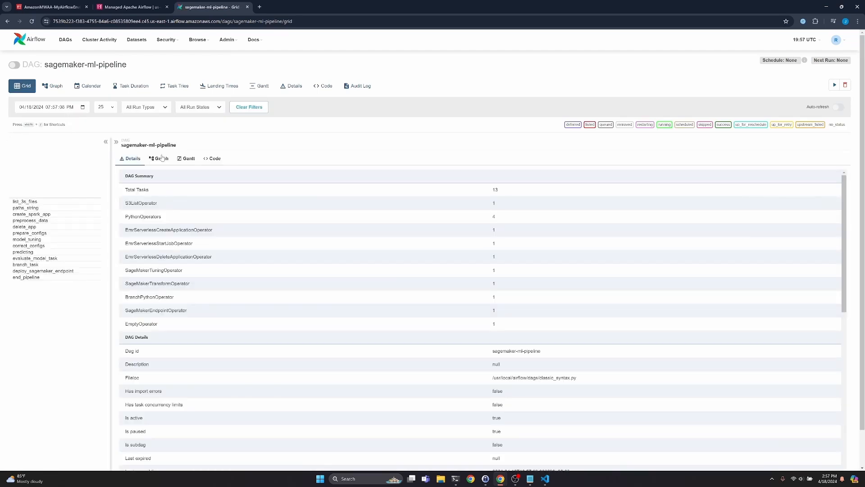
{"action": "left_click", "coordinate": [52, 86]}
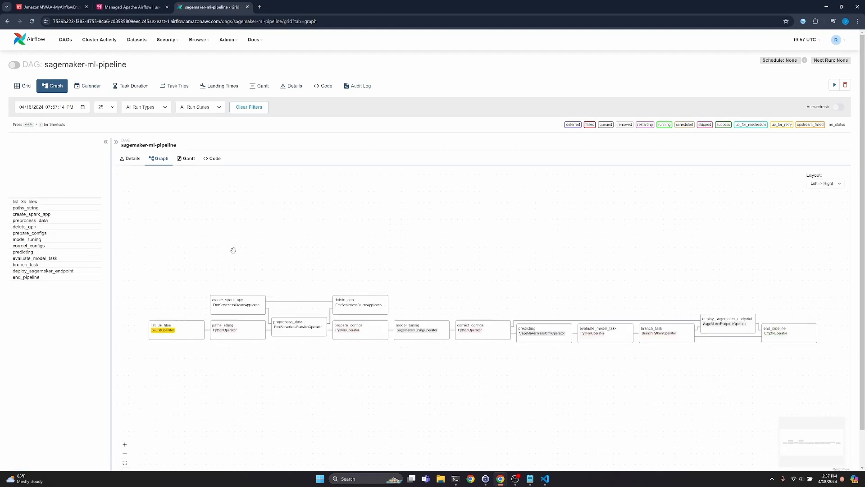
{"action": "left_click", "coordinate": [834, 86]}
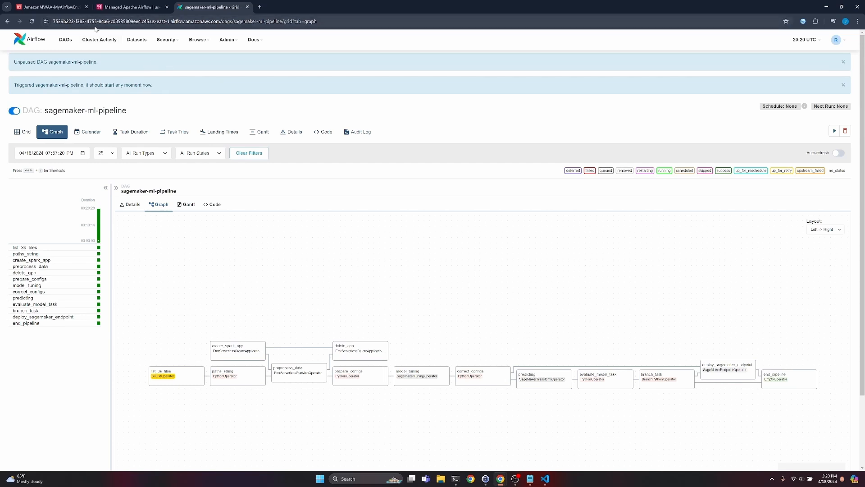
Return to the AWS console, search for sagemaker and open the Amazon SageMaker service
{"action": "left_click", "coordinate": [108, 8]}
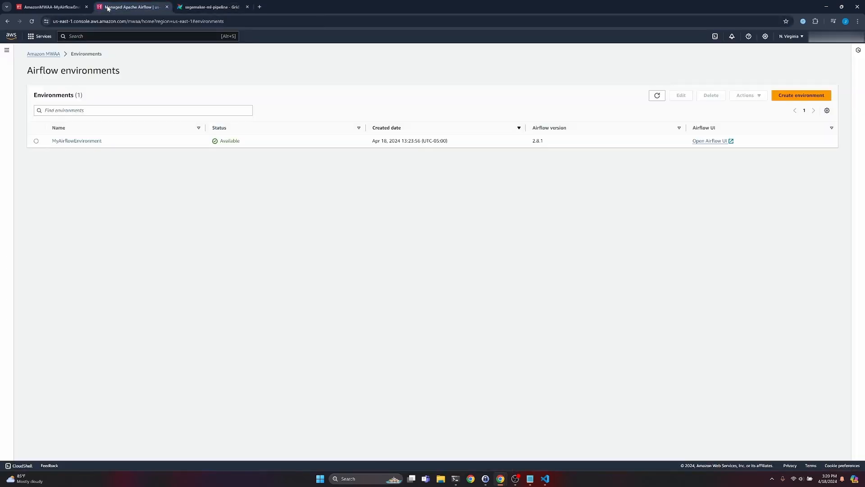
{"action": "left_click", "coordinate": [109, 39]}
{"action": "type", "text": "sagemaker"}
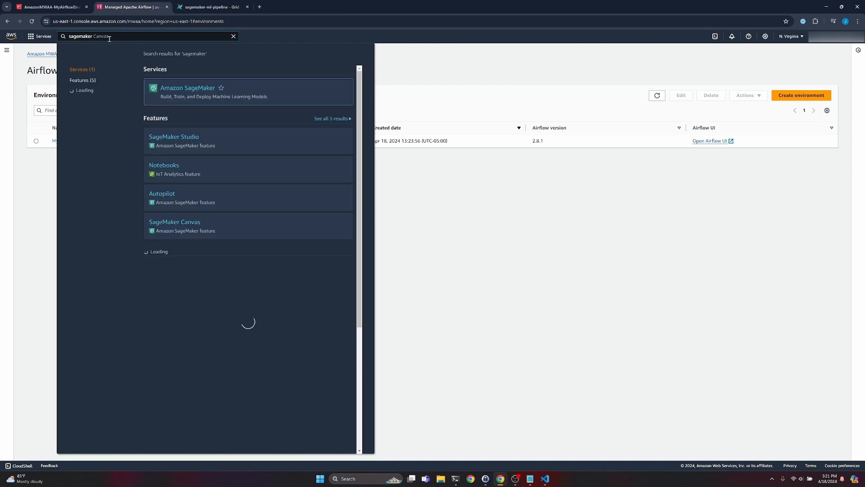
{"action": "left_click", "coordinate": [180, 93]}
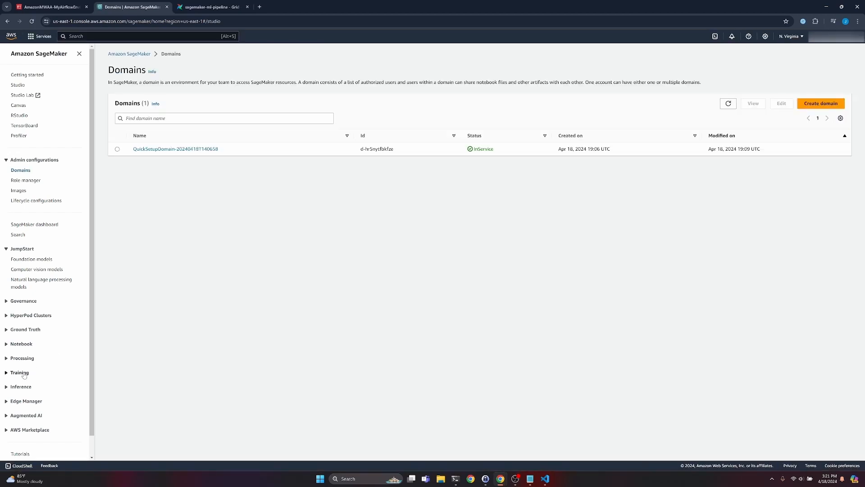
{"action": "left_click", "coordinate": [21, 387]}
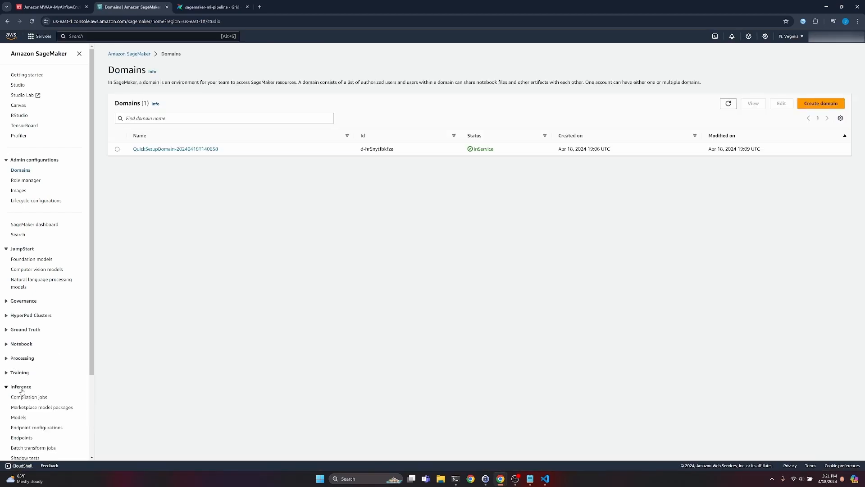
{"action": "left_click", "coordinate": [20, 440]}
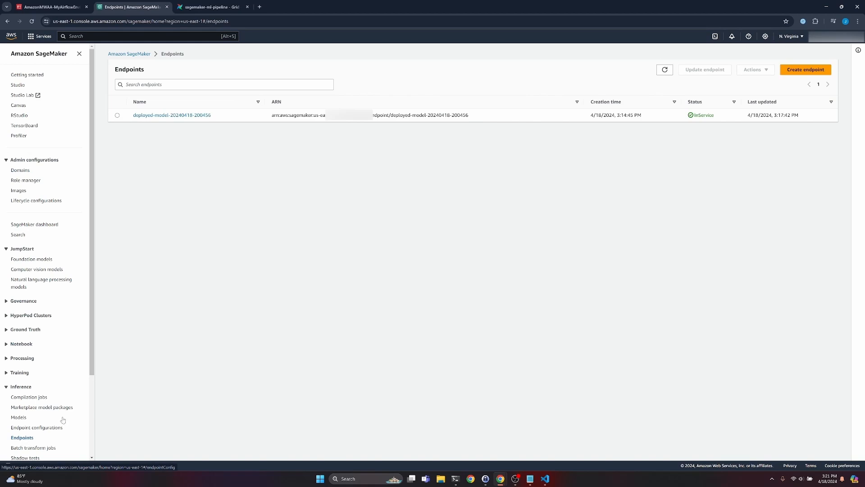
{"action": "left_click", "coordinate": [175, 115]}
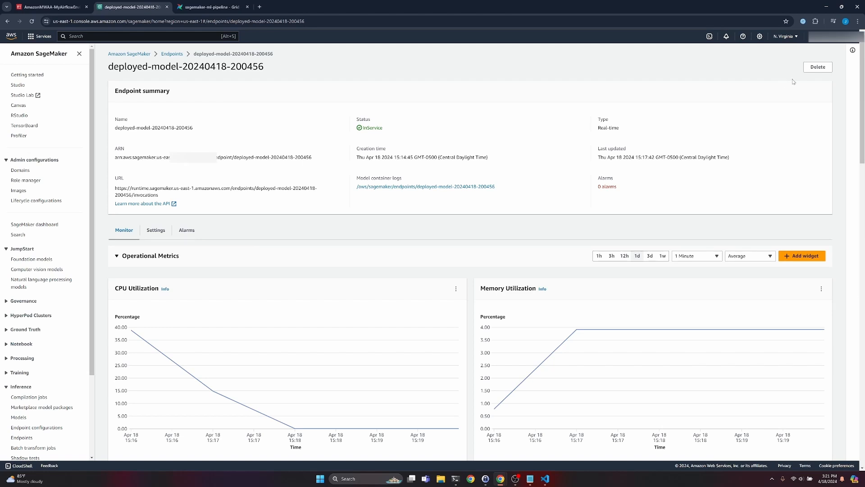
{"action": "left_click", "coordinate": [817, 67]}
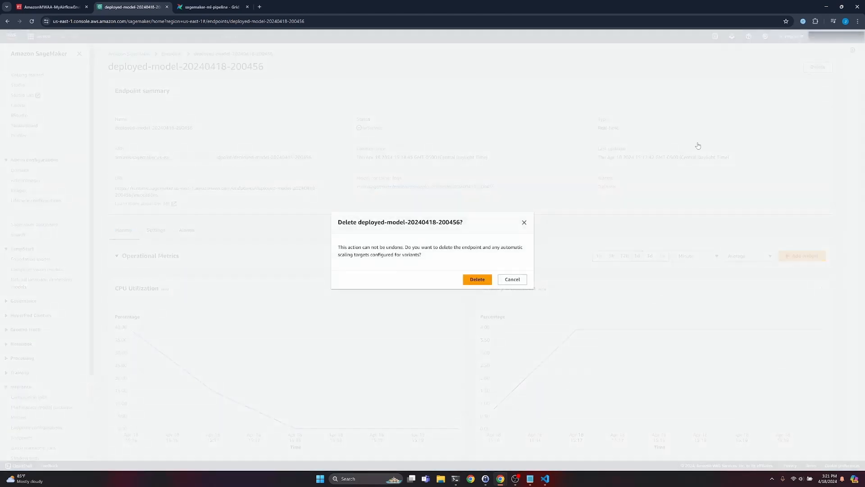
{"action": "left_click", "coordinate": [477, 280]}
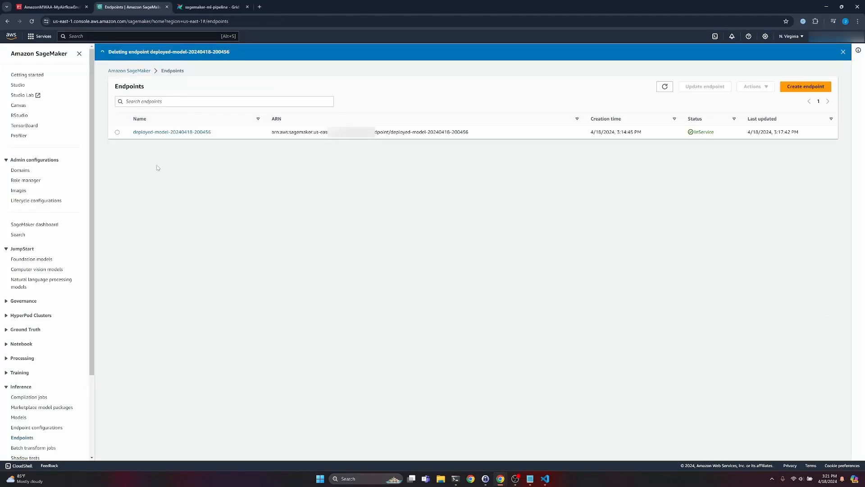
{"action": "left_click", "coordinate": [19, 418]}
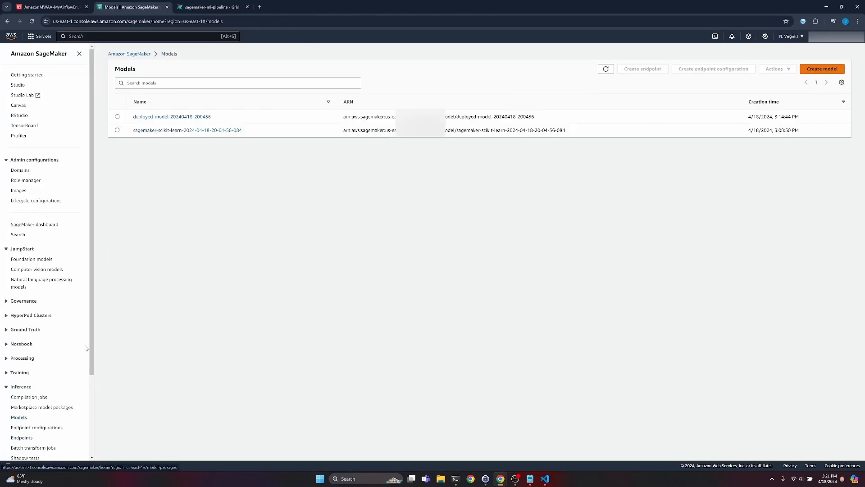
{"action": "left_click", "coordinate": [118, 118]}
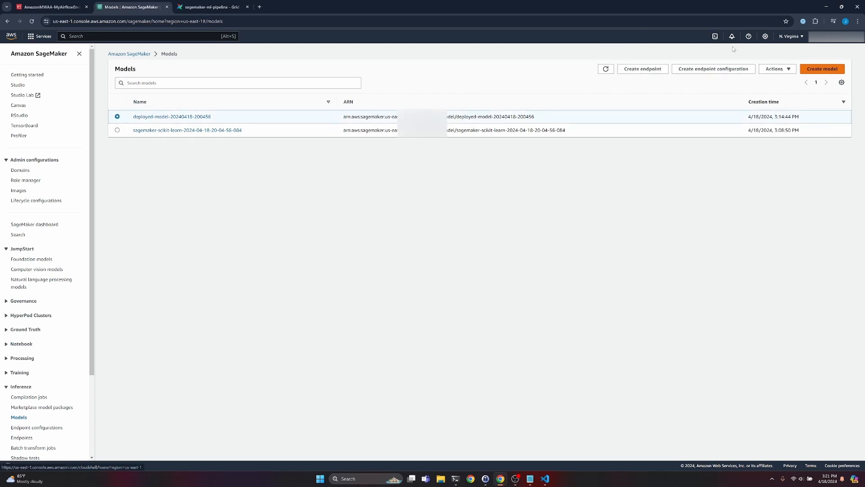
{"action": "left_click", "coordinate": [775, 68]}
{"action": "left_click", "coordinate": [775, 93]}
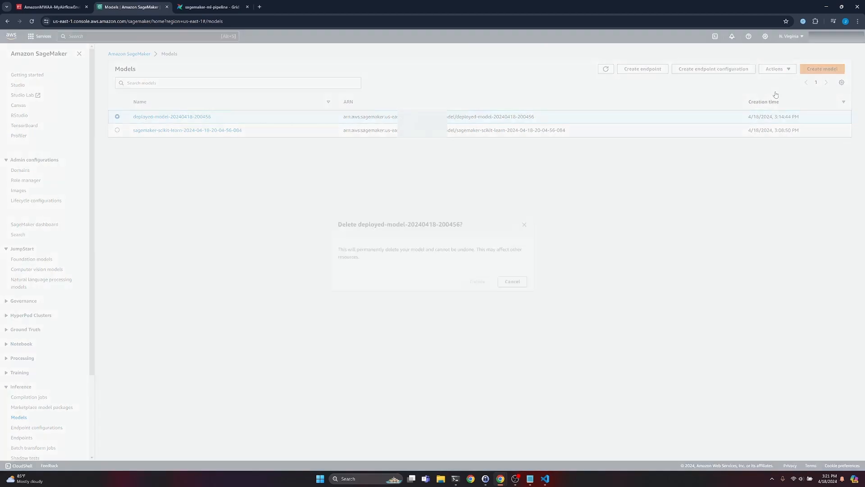
{"action": "left_click", "coordinate": [480, 282]}
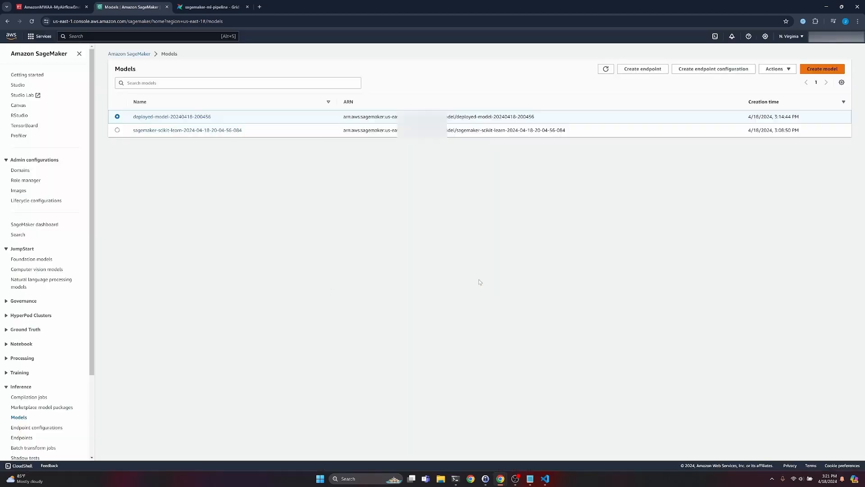
{"action": "left_click", "coordinate": [117, 134]}
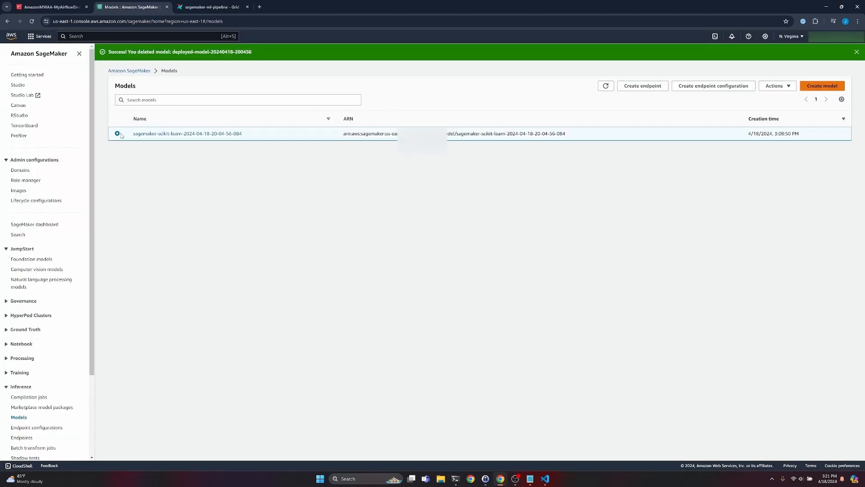
{"action": "left_click", "coordinate": [775, 86]}
{"action": "left_click", "coordinate": [776, 111]}
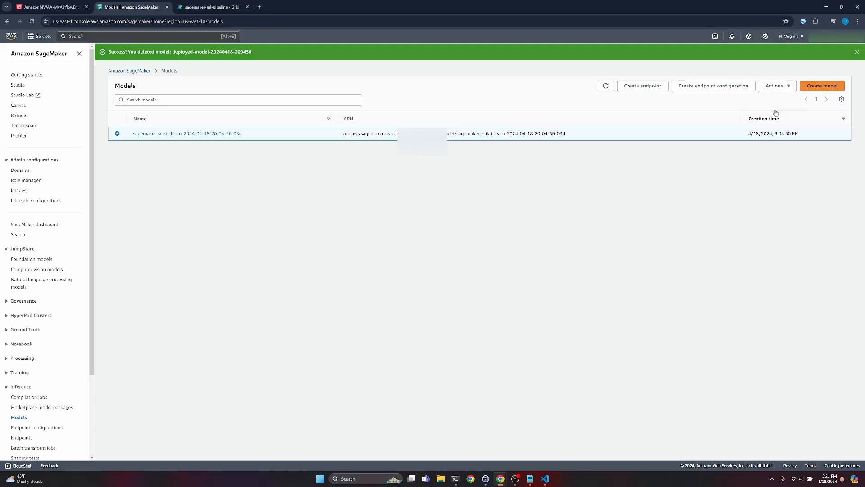
{"action": "left_click", "coordinate": [477, 280]}
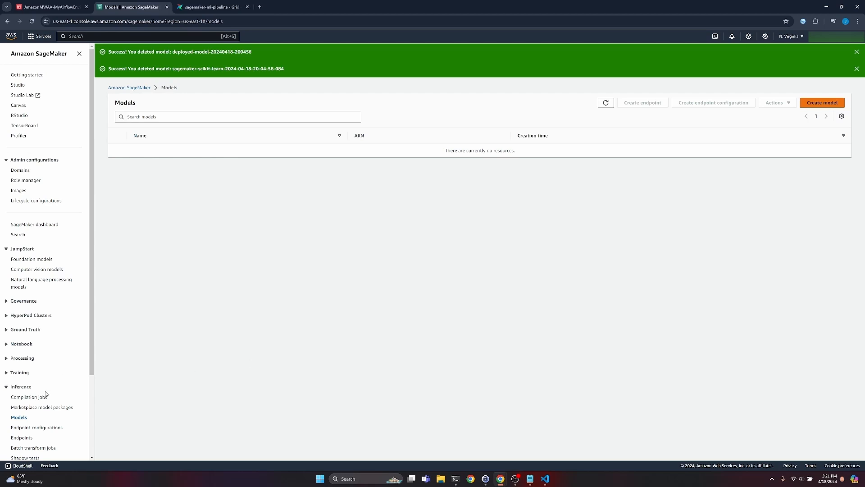
Check SageMaker's processing jobs and hyperparameter tuning jobs for what the pipeline left behind
{"action": "scroll", "coordinate": [46, 394], "scroll_direction": "down", "scroll_amount": 3}
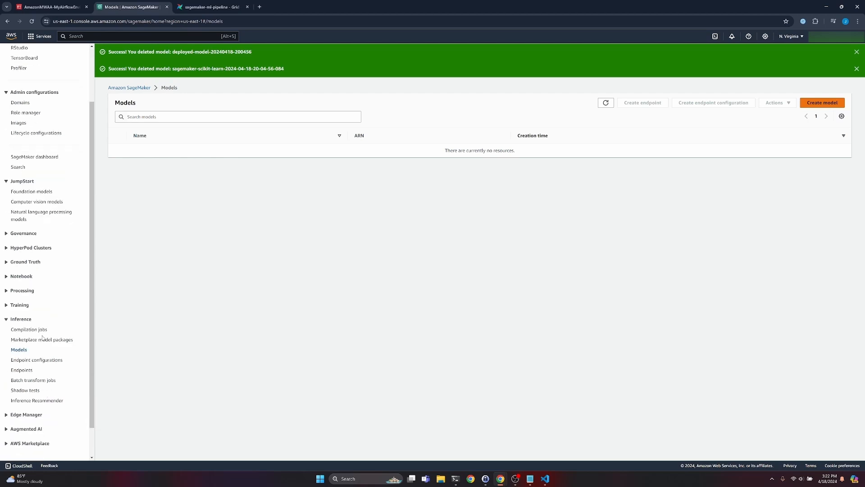
{"action": "left_click", "coordinate": [15, 291]}
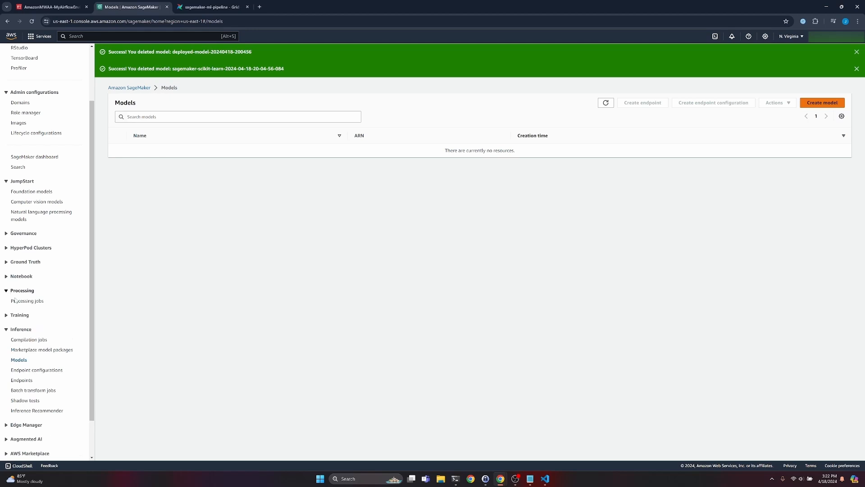
{"action": "left_click", "coordinate": [19, 302]}
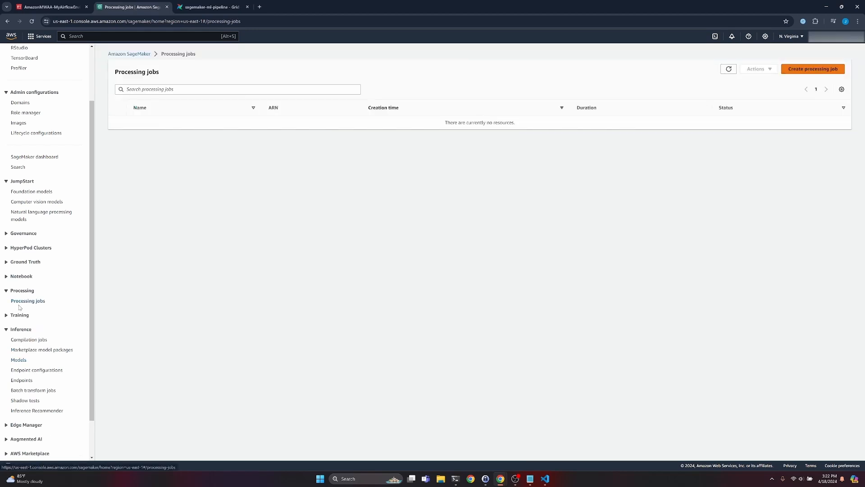
{"action": "left_click", "coordinate": [6, 291]}
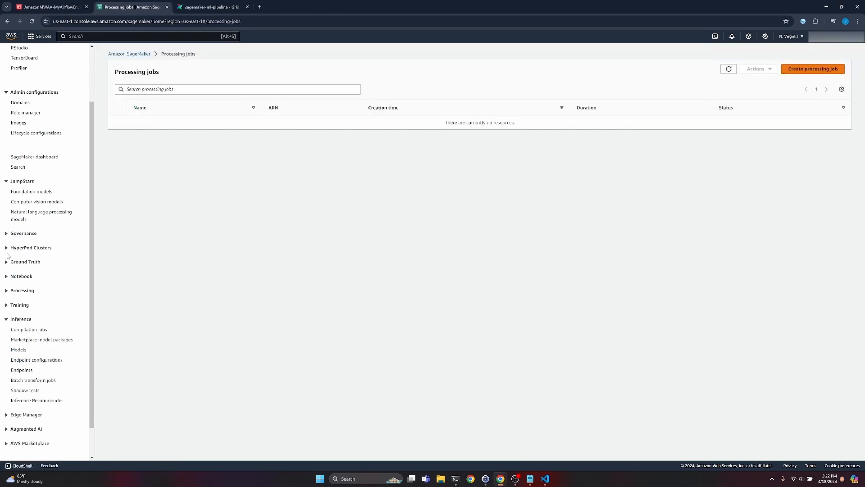
{"action": "left_click", "coordinate": [7, 305]}
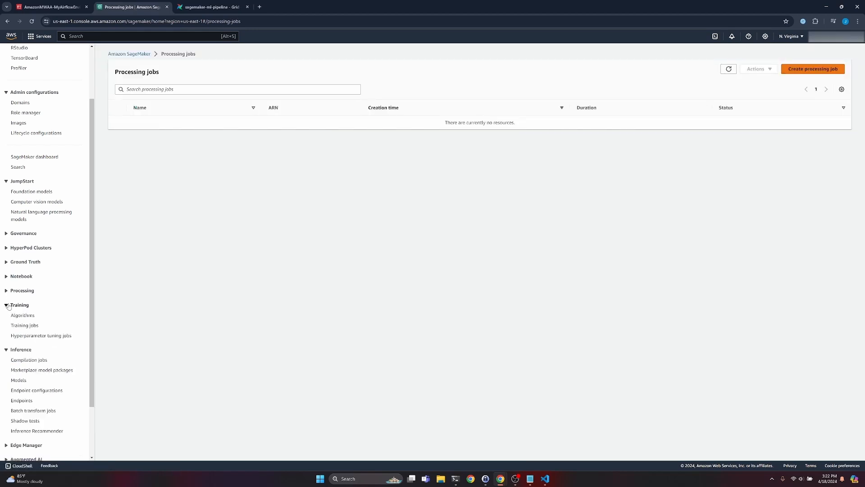
{"action": "left_click", "coordinate": [22, 337]}
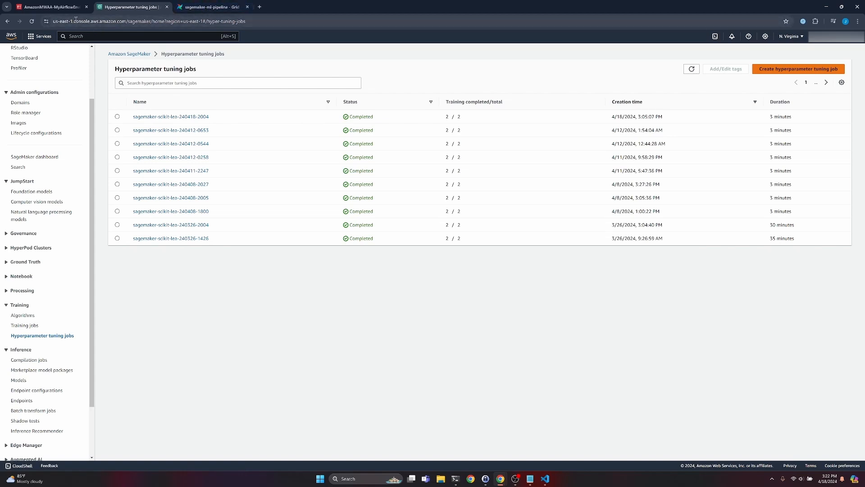
{"action": "left_click", "coordinate": [77, 21]}
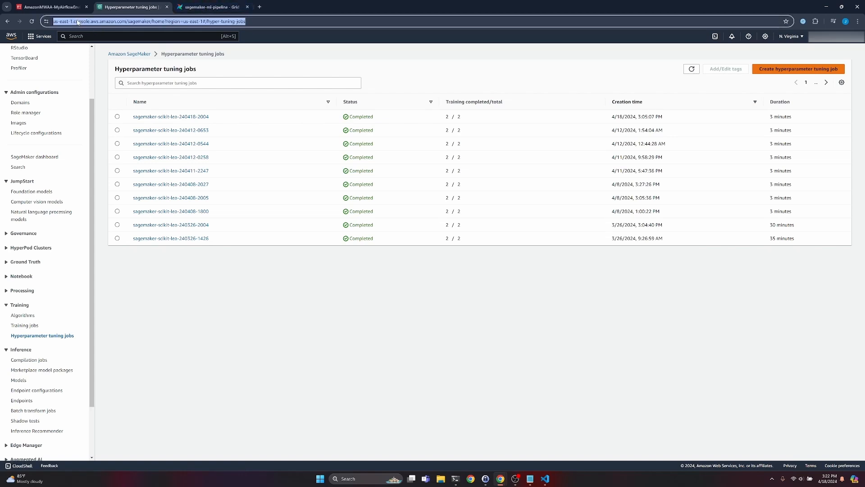
{"action": "right_click", "coordinate": [7, 21]}
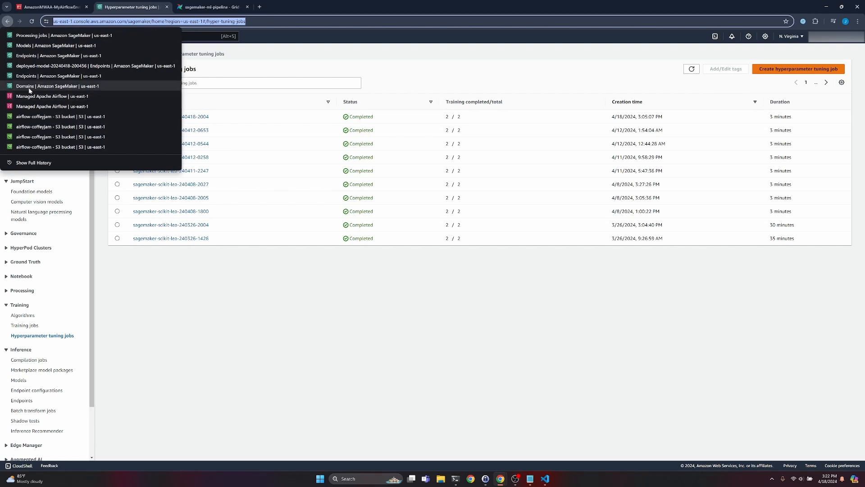
{"action": "left_click", "coordinate": [269, 59]}
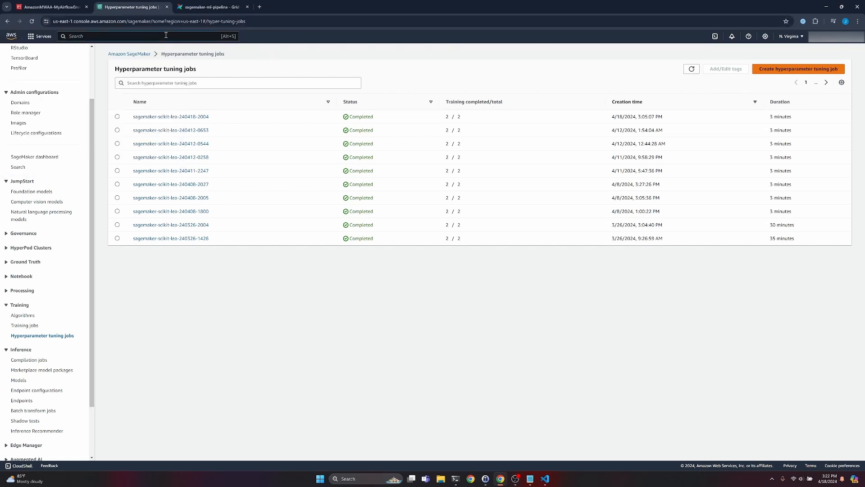
Search the AWS services for mwaa and open the Managed Apache Airflow environments list
{"action": "type", "text": "mwaa"}
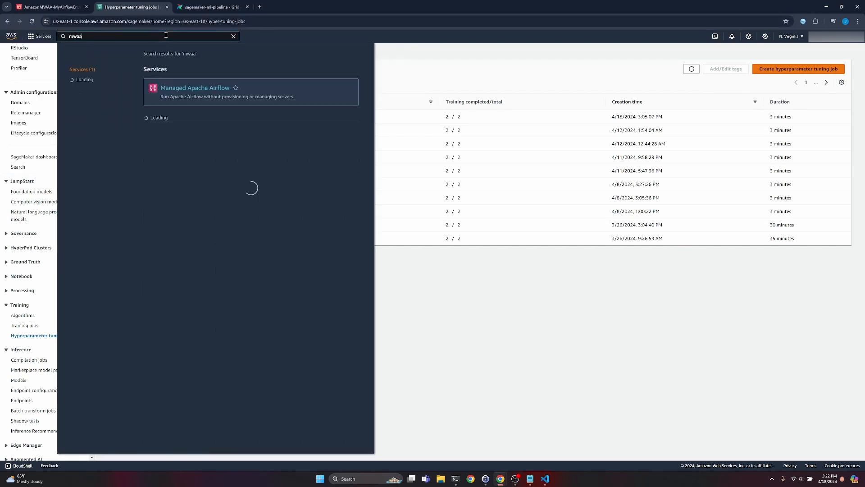
{"action": "left_click", "coordinate": [197, 92]}
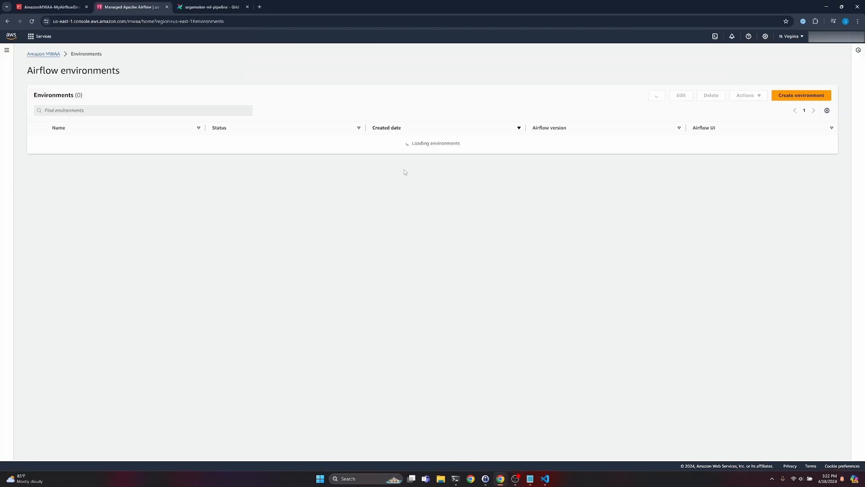
Delete the MyAirflowEnvironment environment from the Airflow environments list and confirm the deletion
{"action": "left_click", "coordinate": [36, 142]}
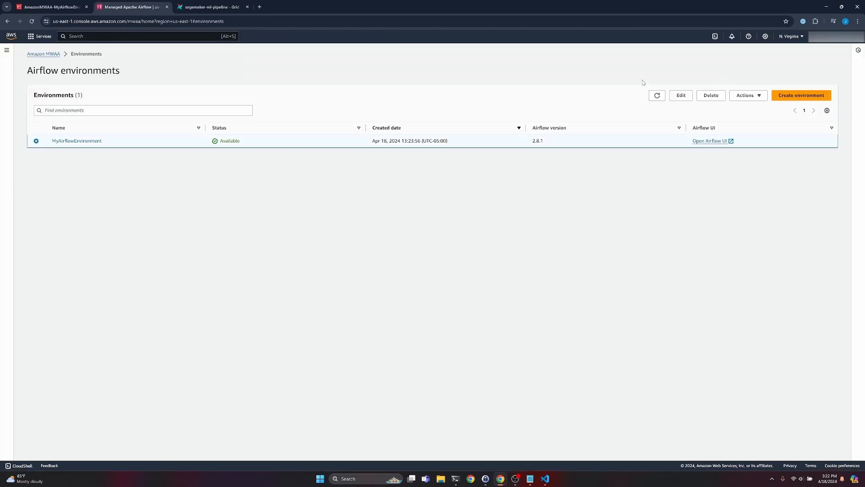
{"action": "left_click", "coordinate": [711, 96]}
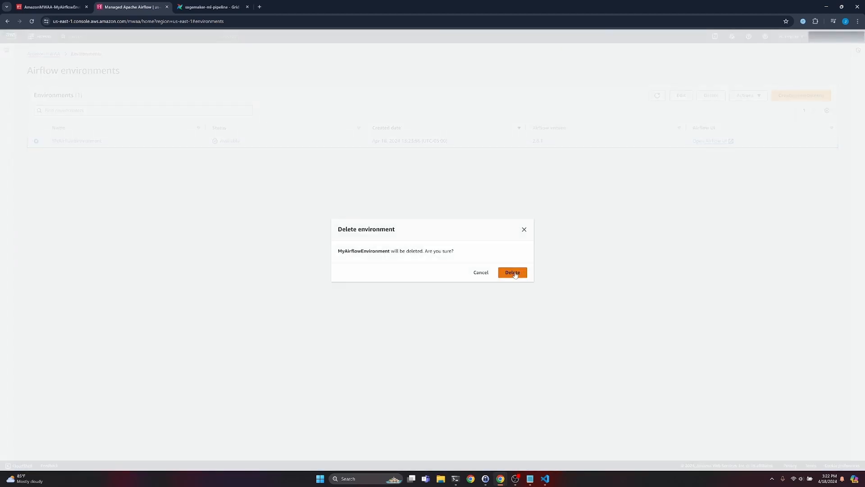
{"action": "left_click", "coordinate": [513, 273]}
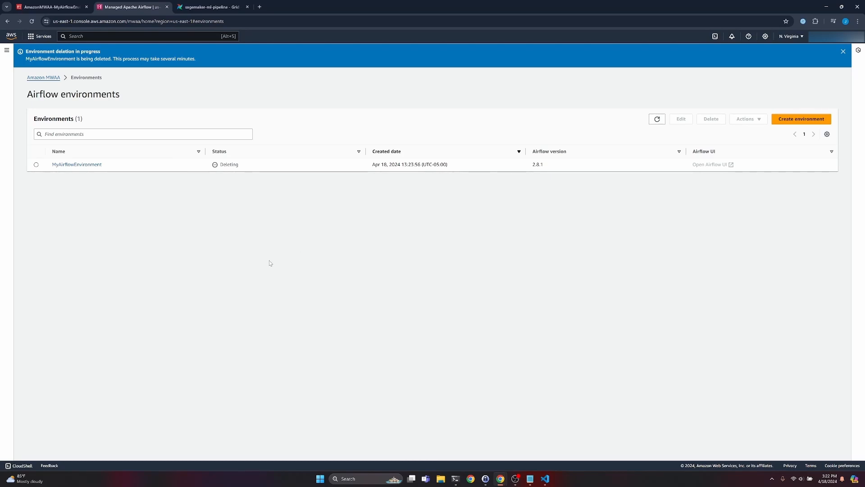
Find CloudFormation among the AWS services, delete the MWAA-VPC stack, and check the deletion status of its resources, including the VPC
{"action": "left_click", "coordinate": [95, 38]}
{"action": "type", "text": "cloudf"}
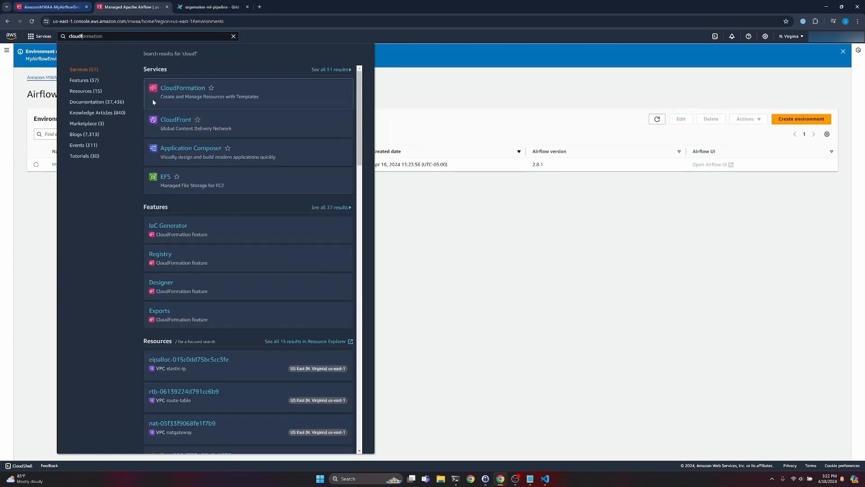
{"action": "left_click", "coordinate": [178, 88]}
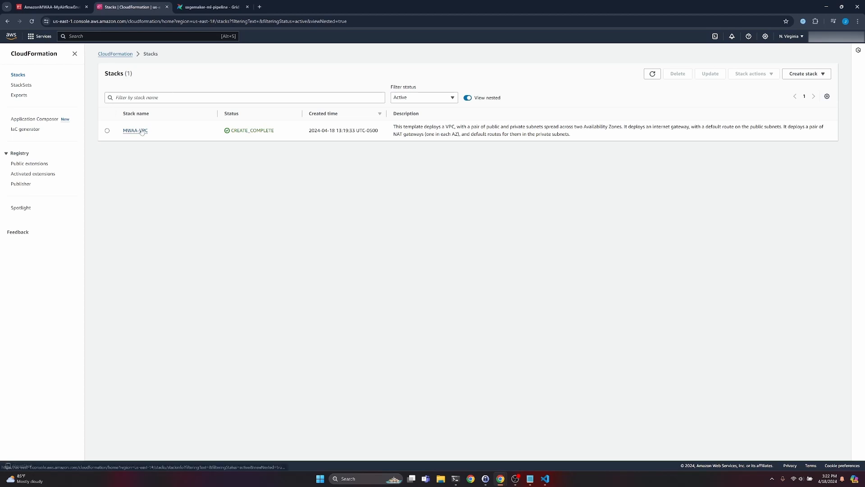
{"action": "left_click", "coordinate": [141, 130]}
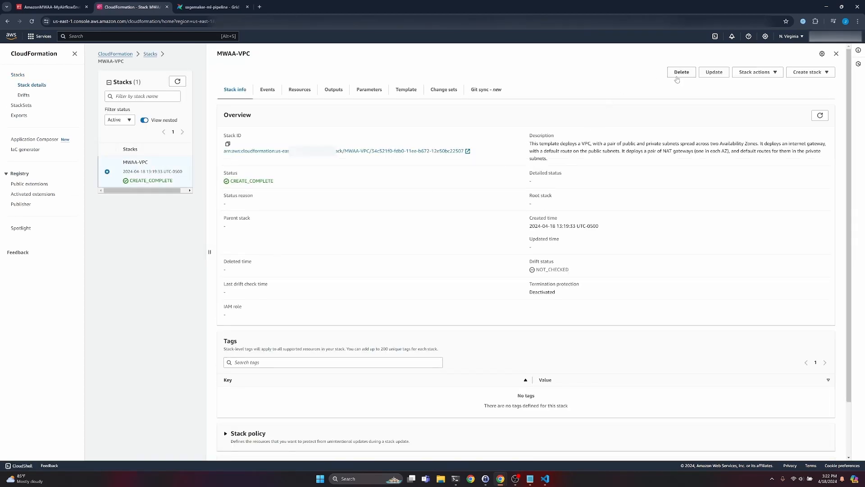
{"action": "left_click", "coordinate": [681, 73]}
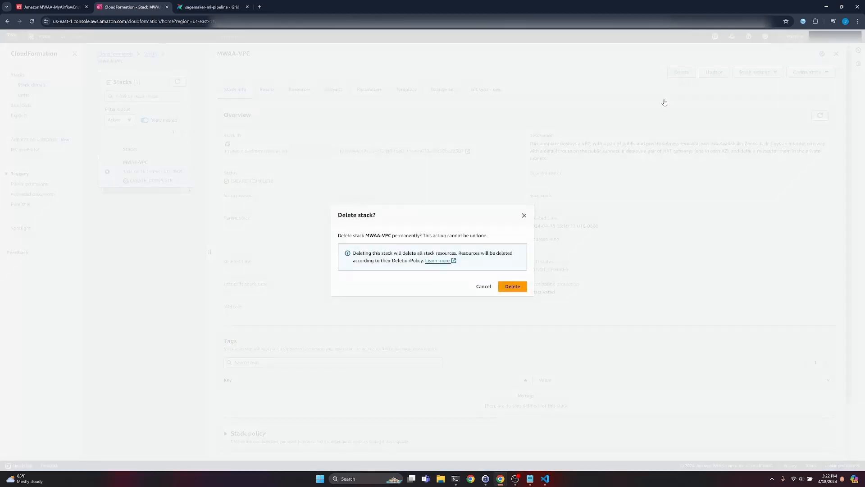
{"action": "left_click", "coordinate": [518, 286]}
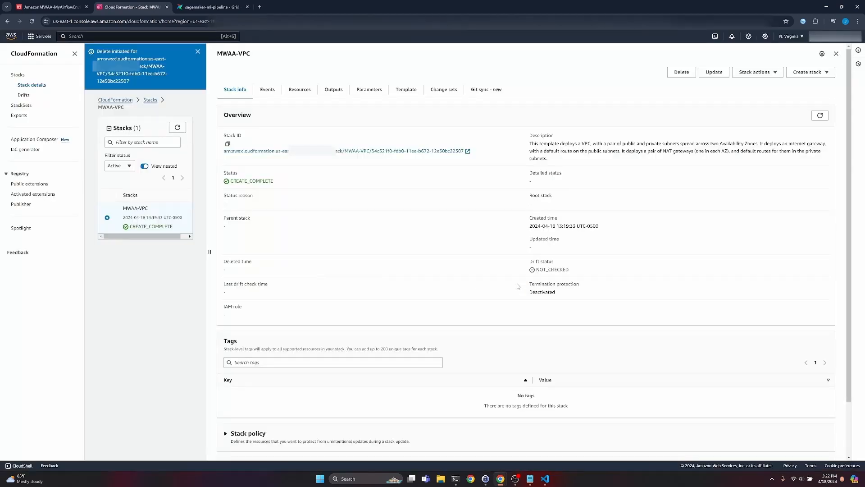
{"action": "left_click", "coordinate": [308, 92]}
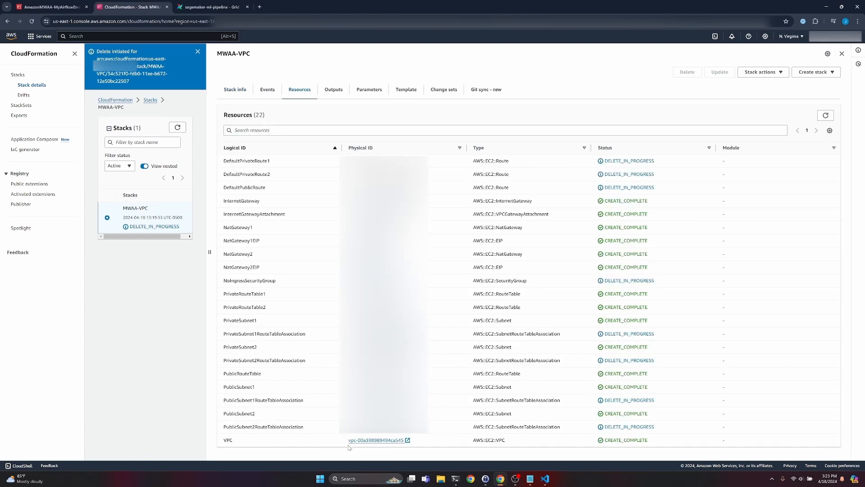
{"action": "left_click_drag", "start_coordinate": [348, 441], "coordinate": [414, 444]}
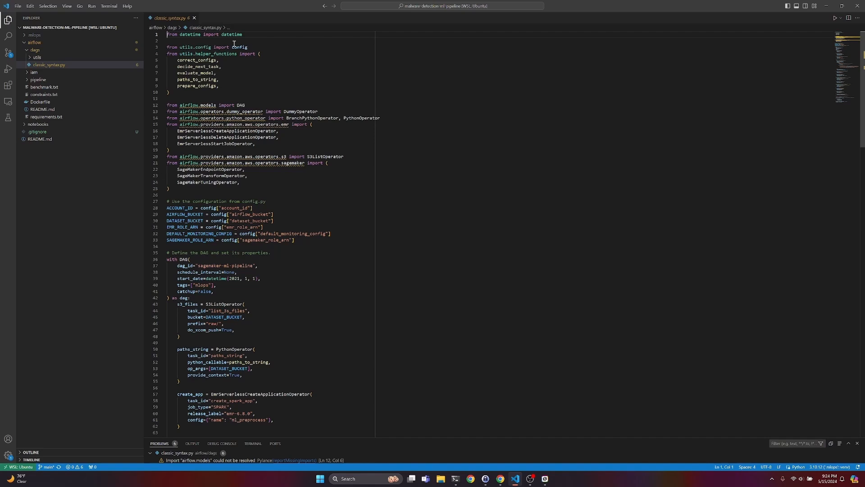
Switch to VS Code and examine the utils.config and utils.helper_functions imports in classic_syntax.py
{"action": "left_click_drag", "start_coordinate": [169, 46], "coordinate": [206, 47]}
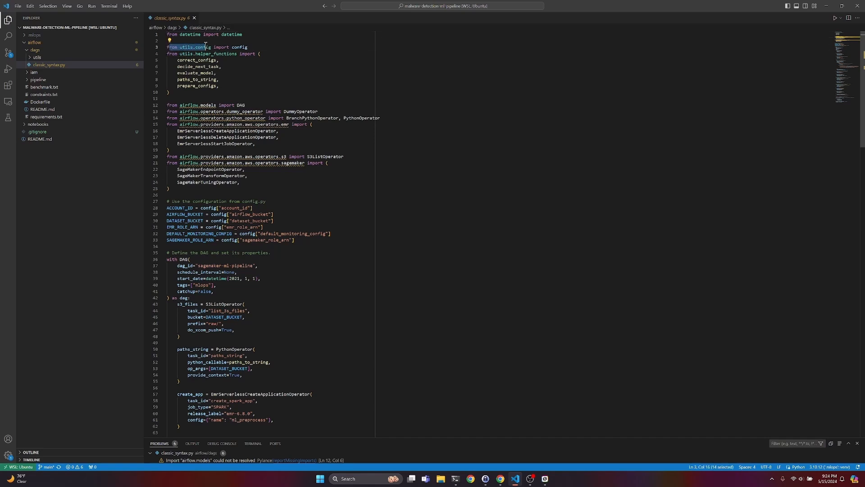
{"action": "mouse_move", "coordinate": [215, 59]}
{"action": "left_click_drag", "start_coordinate": [199, 54], "coordinate": [233, 53]}
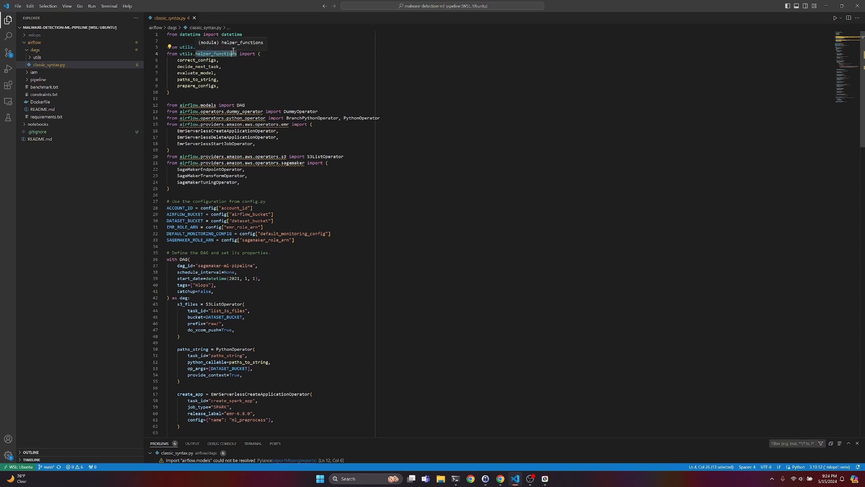